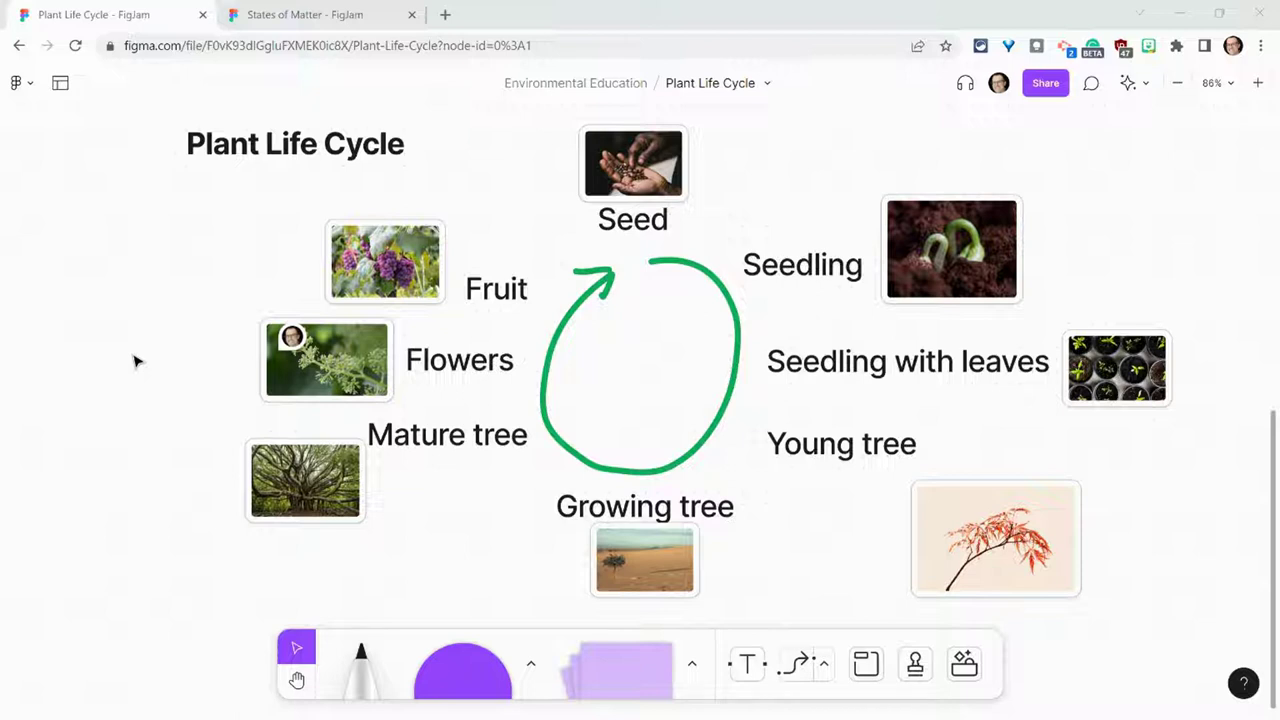
Shift the Mature tree photo slightly left beside its label, then reselect it
mouse_move(258, 507)
left_mouse_down()
mouse_move(193, 491)
mouse_move(238, 505)
mouse_move(245, 527)
left_mouse_up()
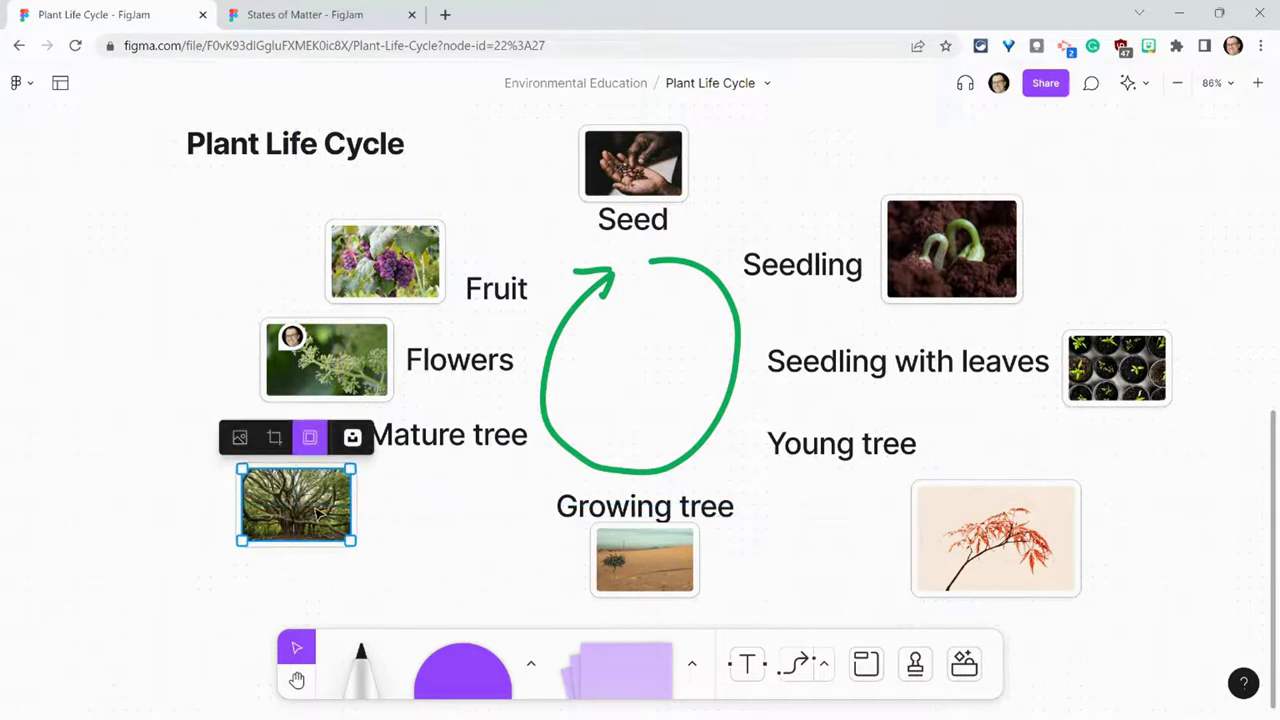
left_click(214, 517)
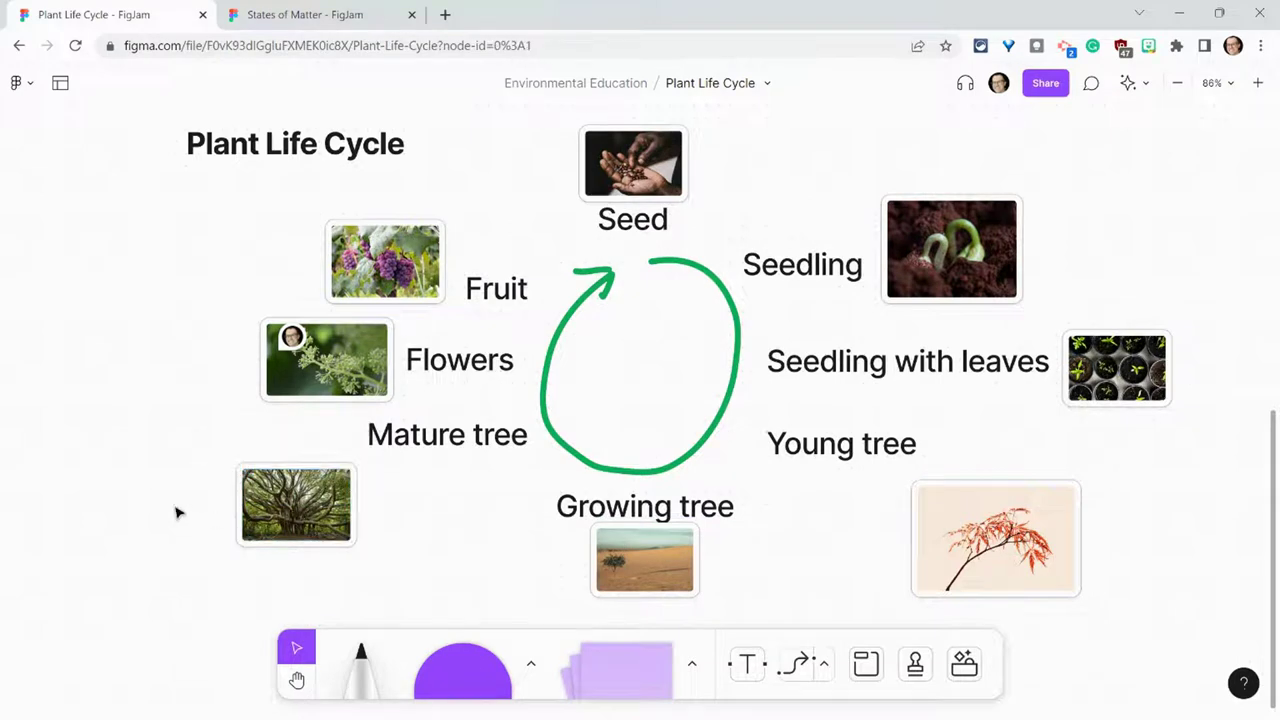
left_click(296, 520)
right_click(296, 518)
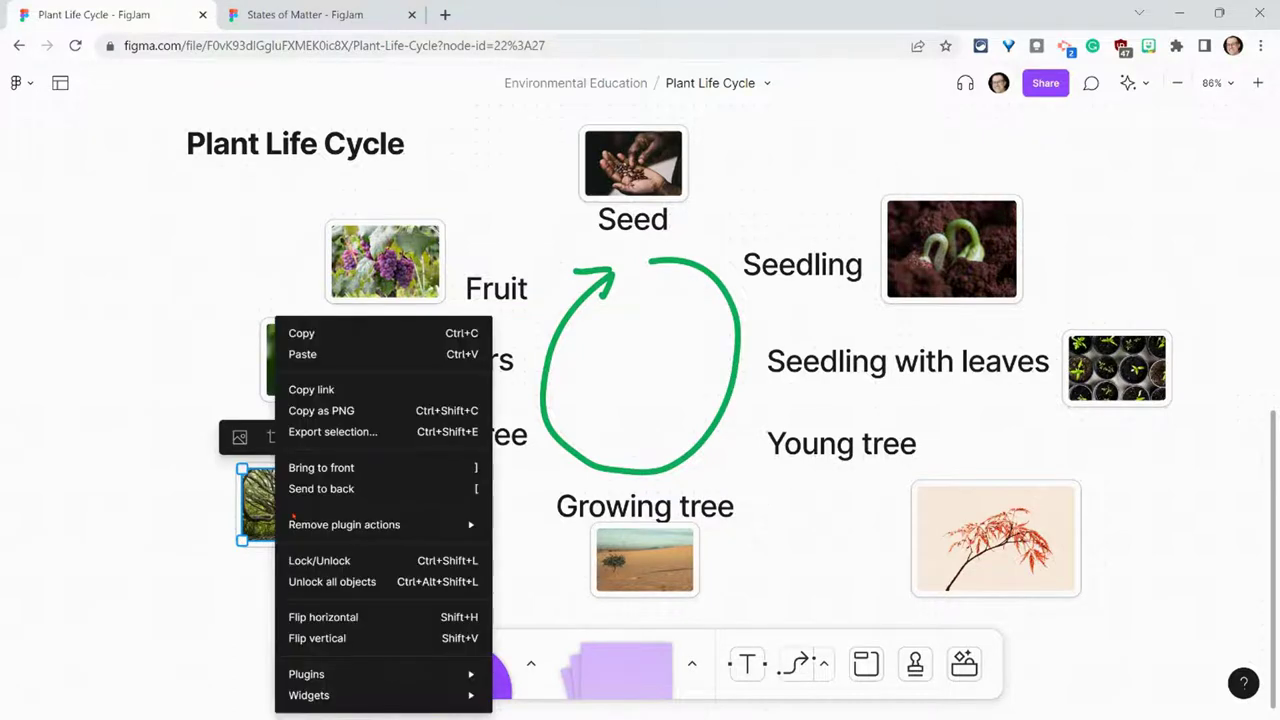
left_click(320, 560)
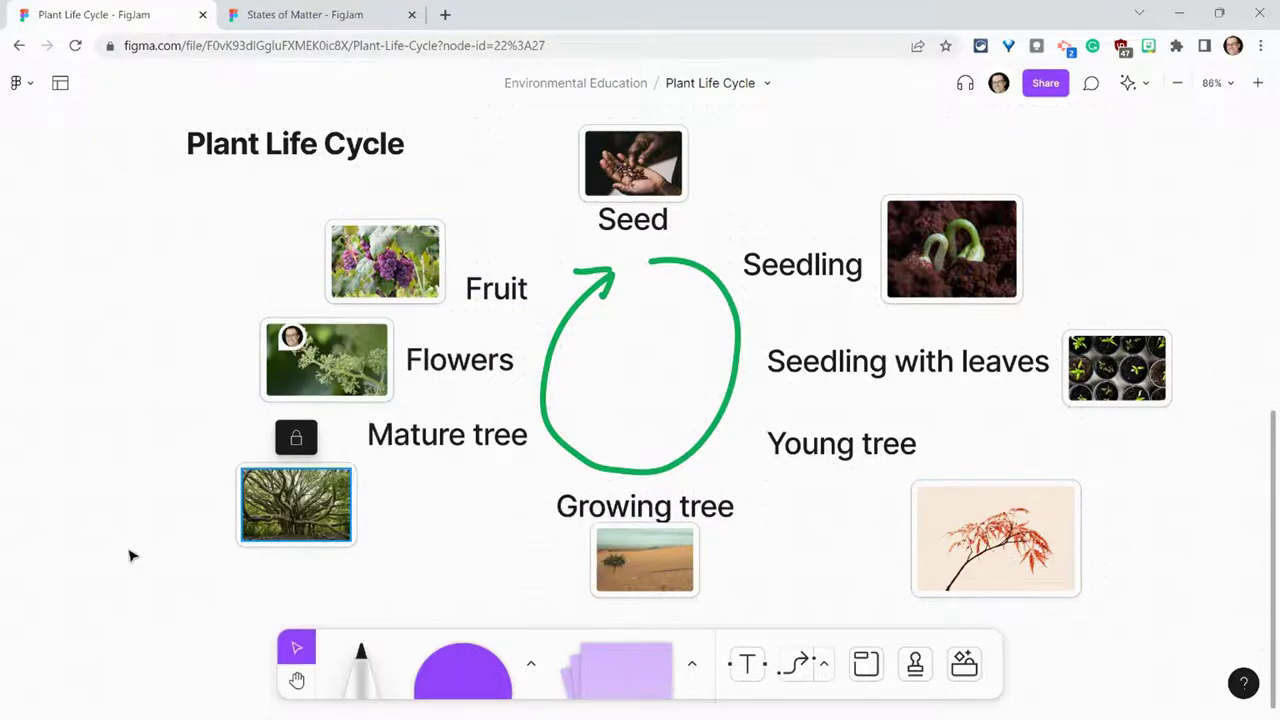
left_click(282, 528)
left_click(312, 520)
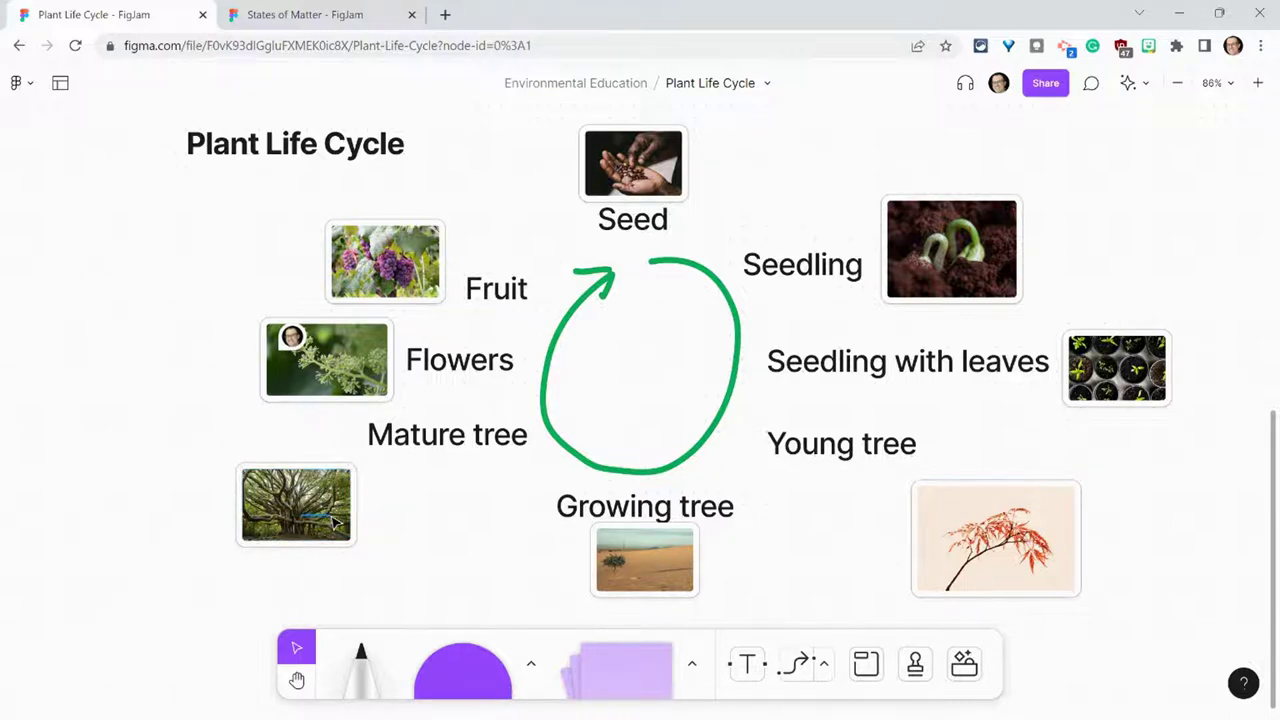
left_click(310, 516)
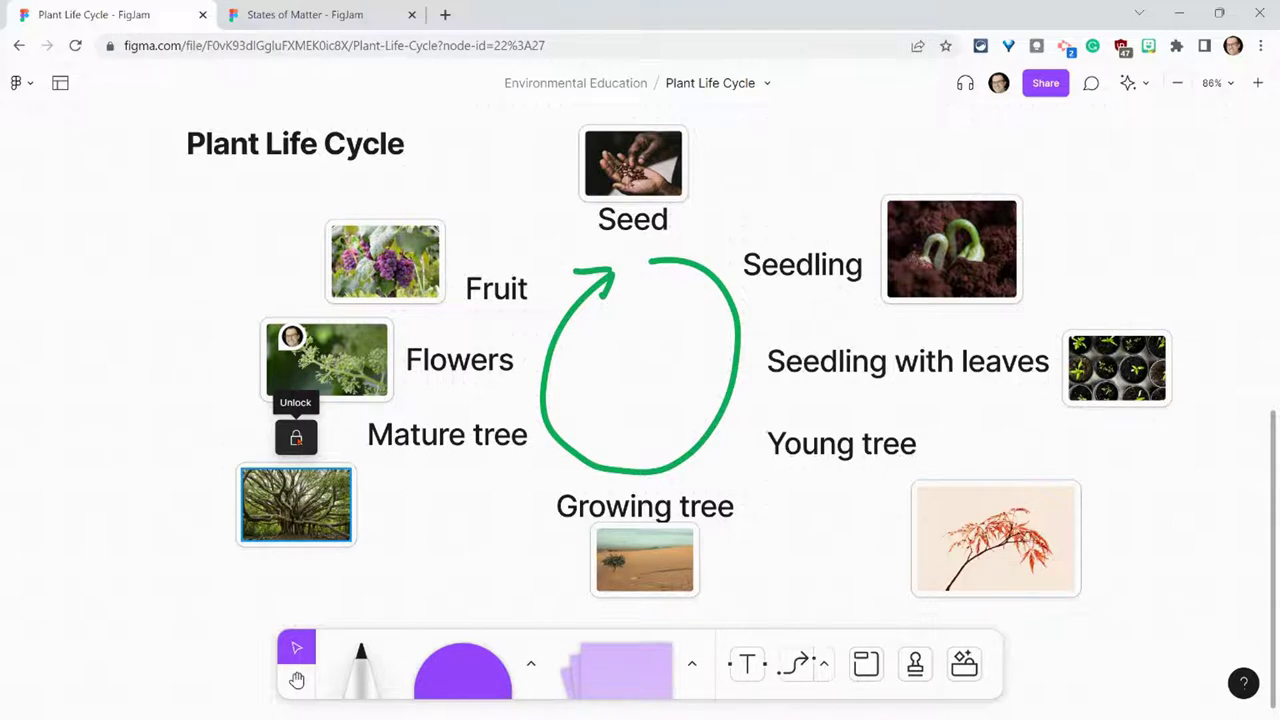
left_click(296, 437)
left_click(154, 491)
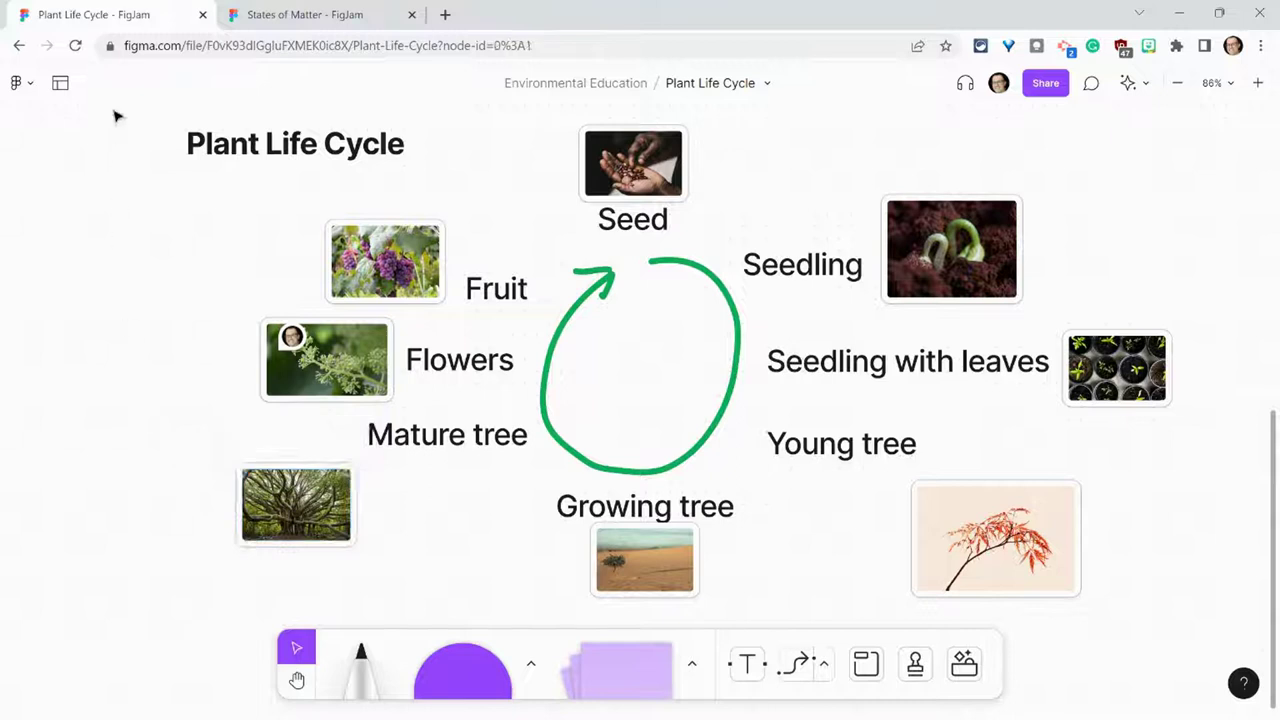
Lock all objects on the board, then scribble a black marker stroke across its centre
left_click_drag(120, 117, 1203, 632)
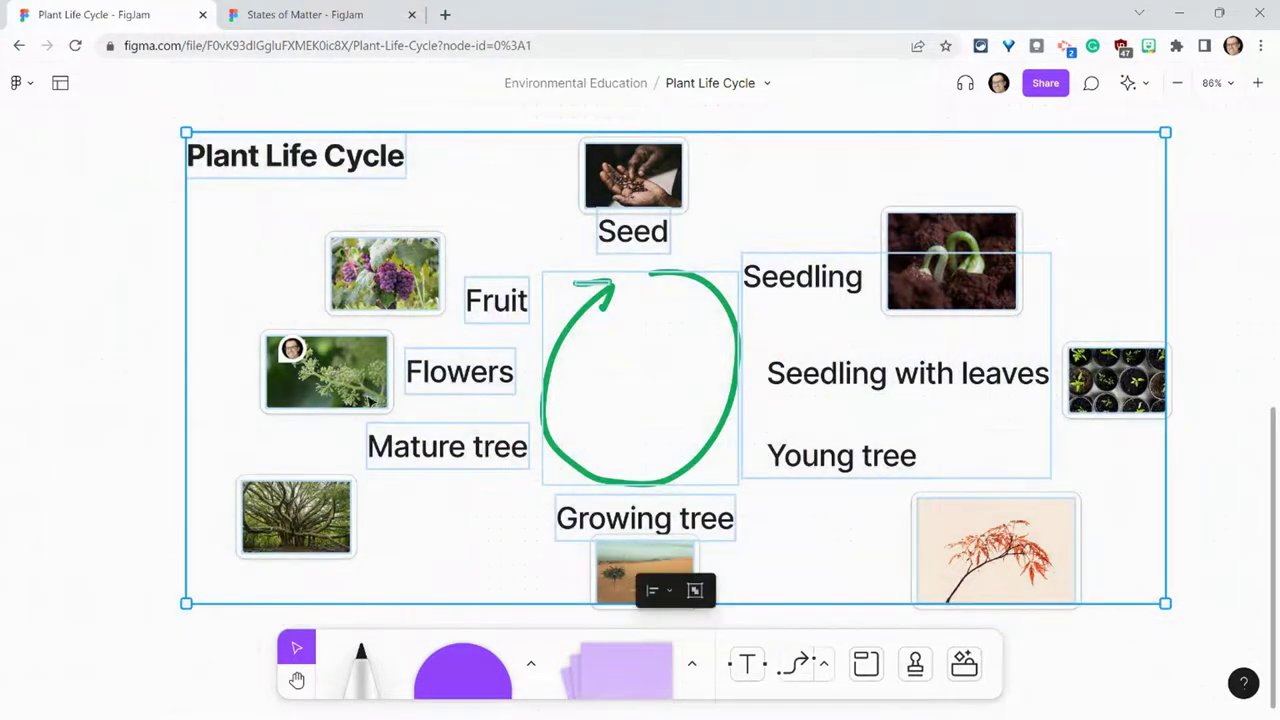
right_click(190, 352)
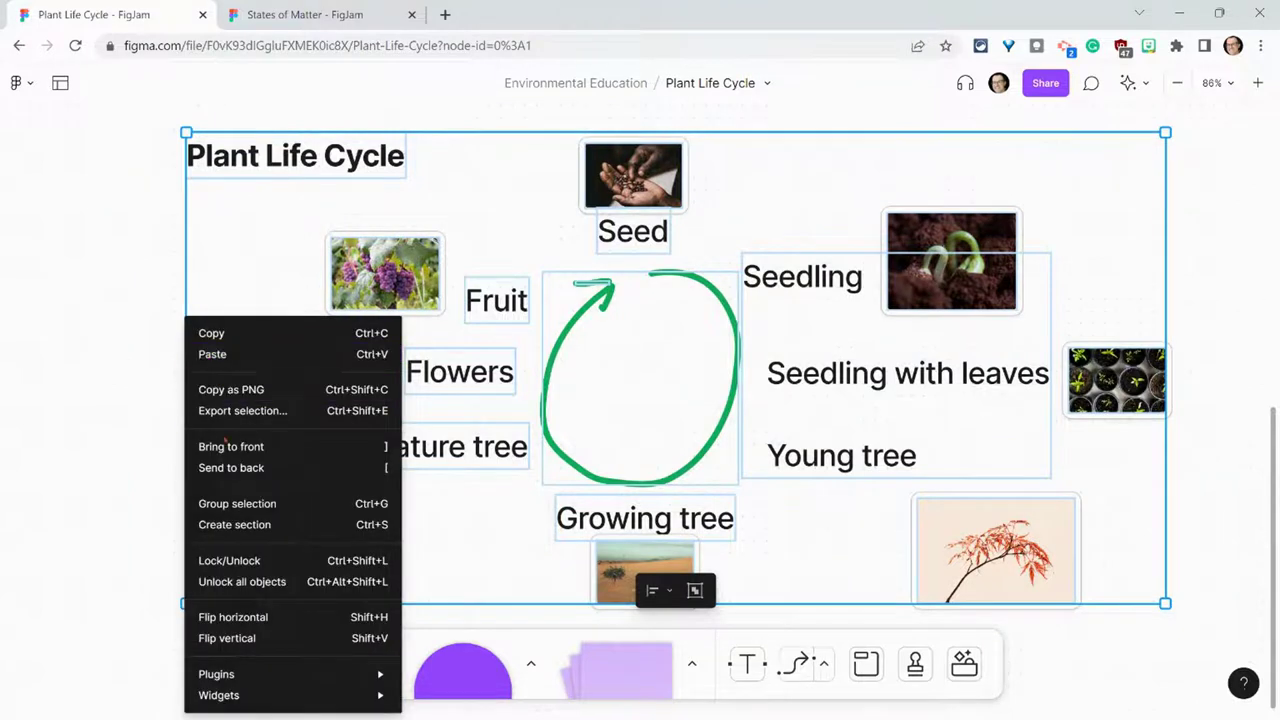
left_click(244, 566)
left_click(101, 484)
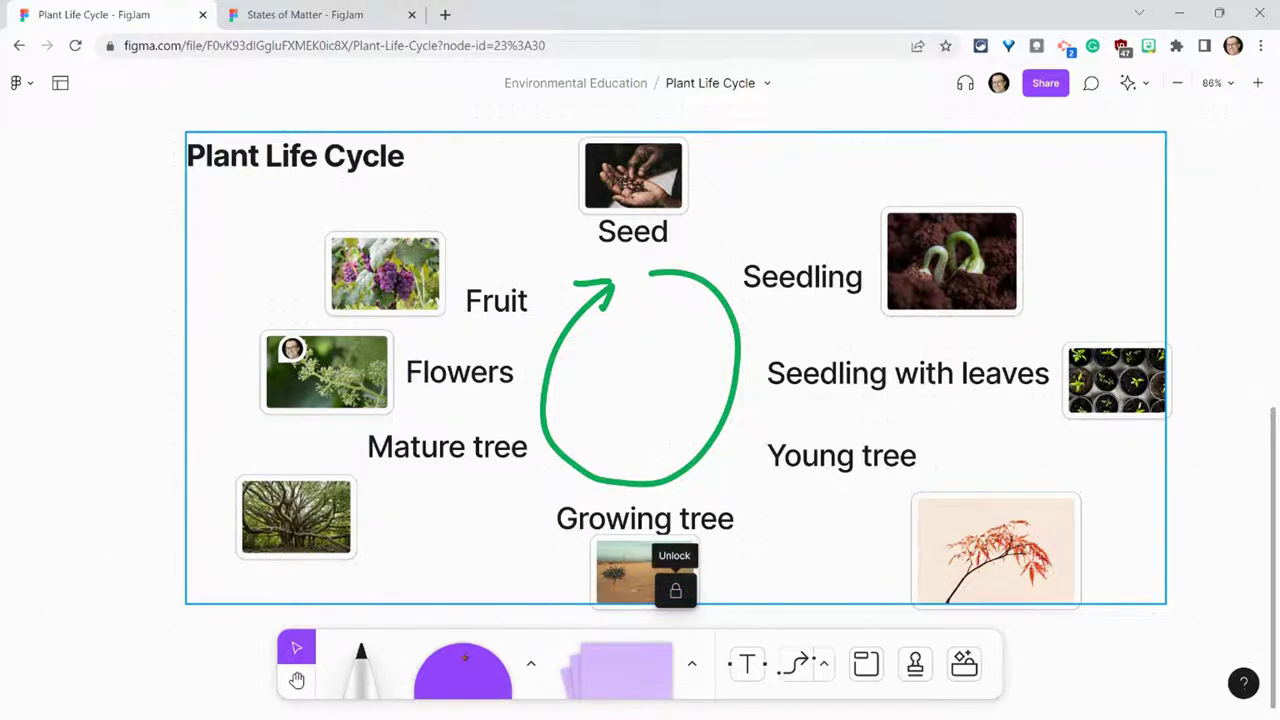
left_click(363, 658)
mouse_move(350, 424)
left_mouse_down()
mouse_move(769, 430)
mouse_move(580, 457)
mouse_move(677, 380)
mouse_move(745, 430)
mouse_move(716, 424)
left_mouse_up()
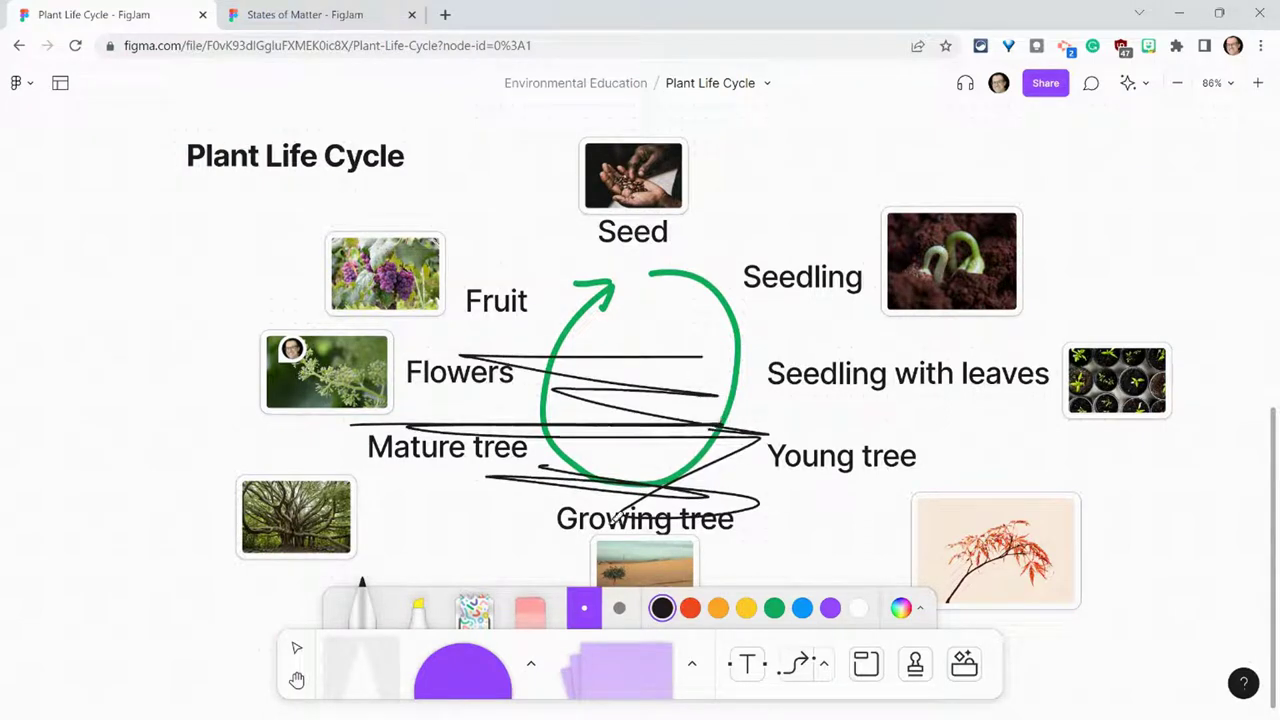
Return to the Select tool and bring up the Plant Life Cycle file menu
left_click(381, 638)
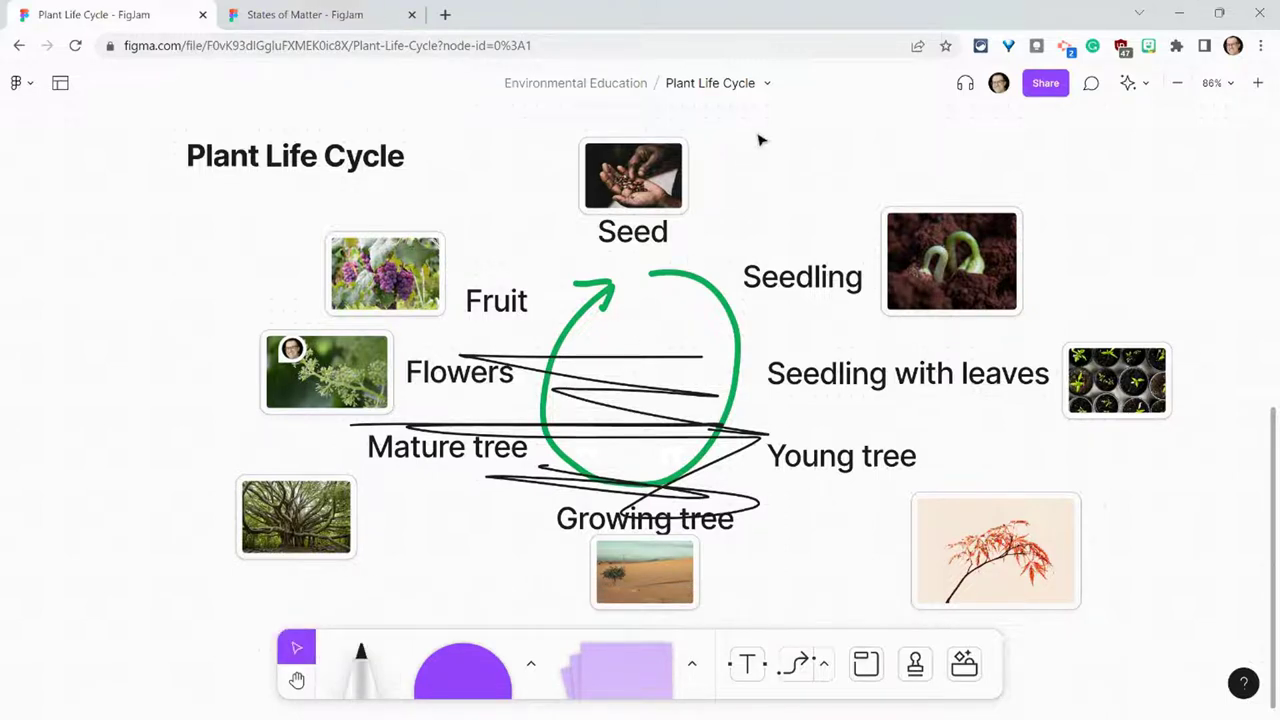
left_click(769, 85)
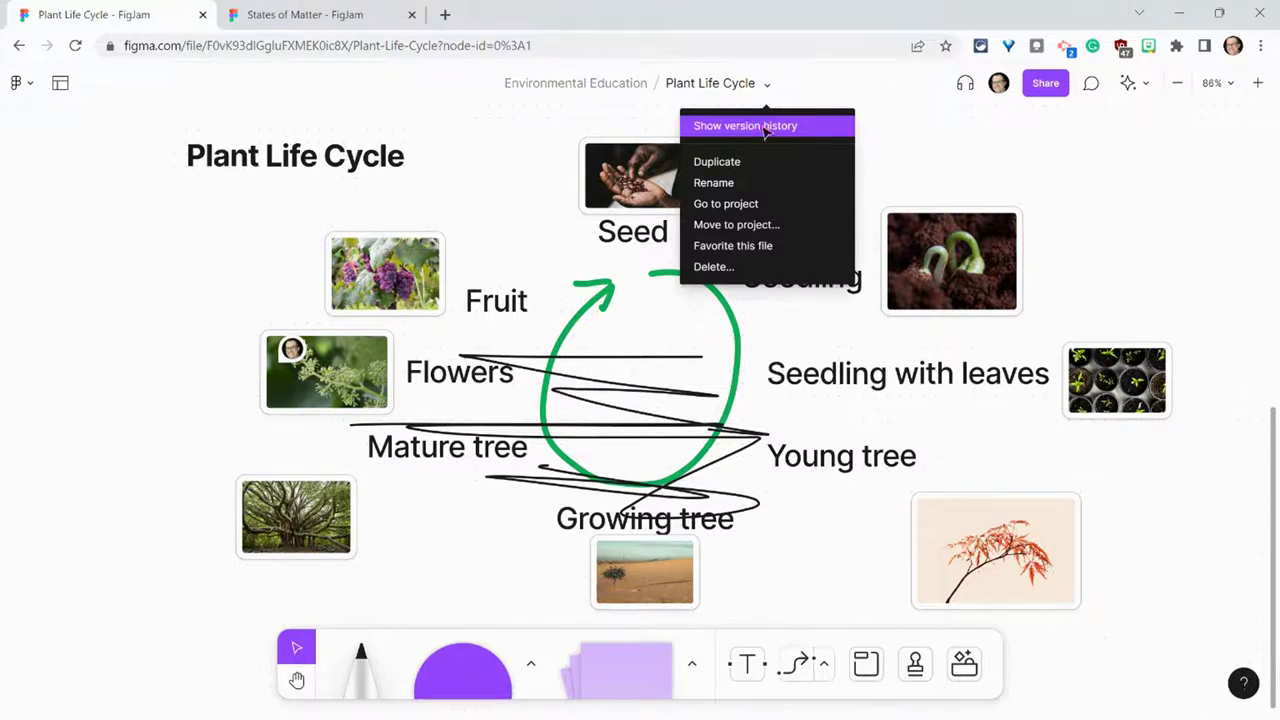
View the Sep 13, 12:28 PM version, cancel saving a named version, then go to States of Matter
left_click(762, 128)
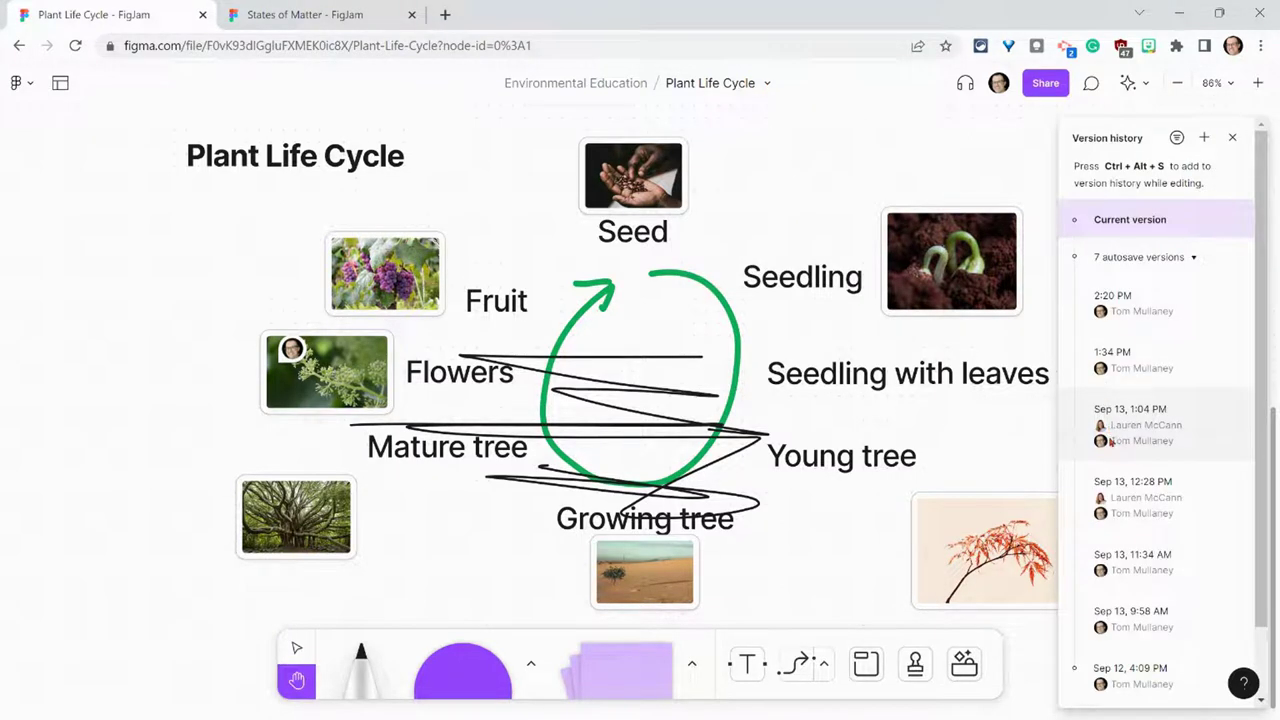
left_click(1116, 505)
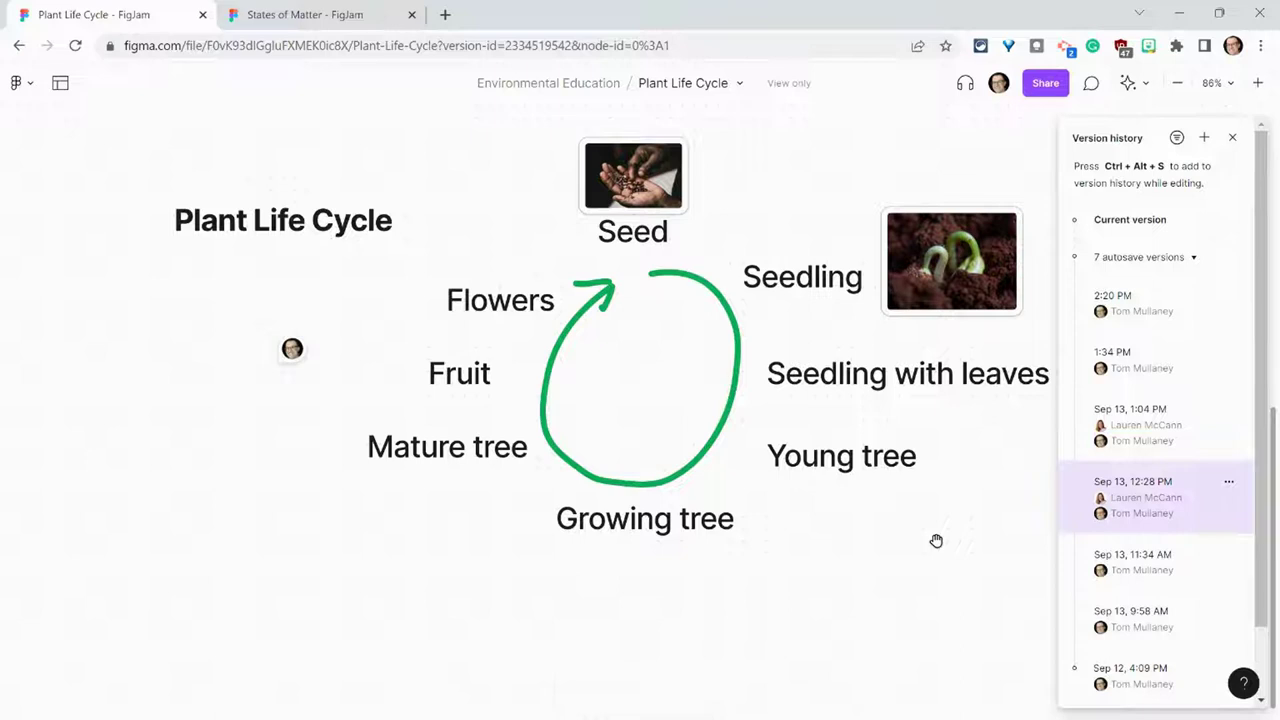
left_click(1229, 482)
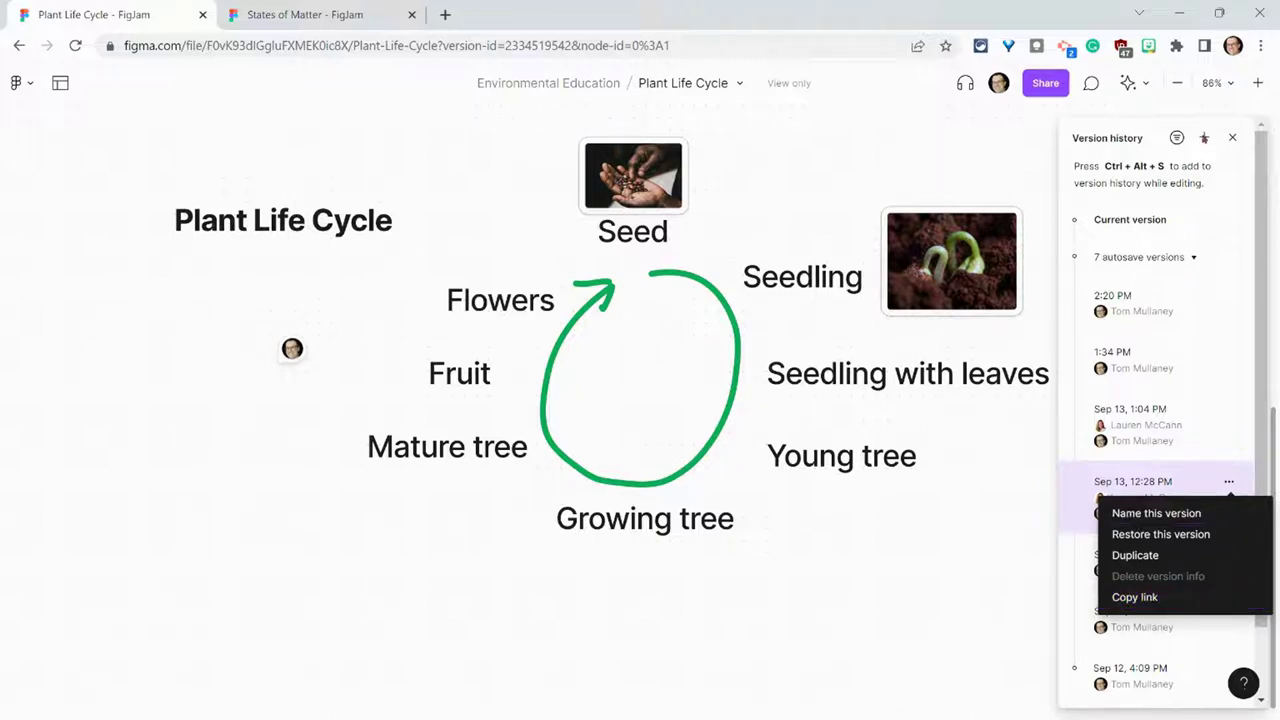
left_click(1204, 140)
left_click(1204, 138)
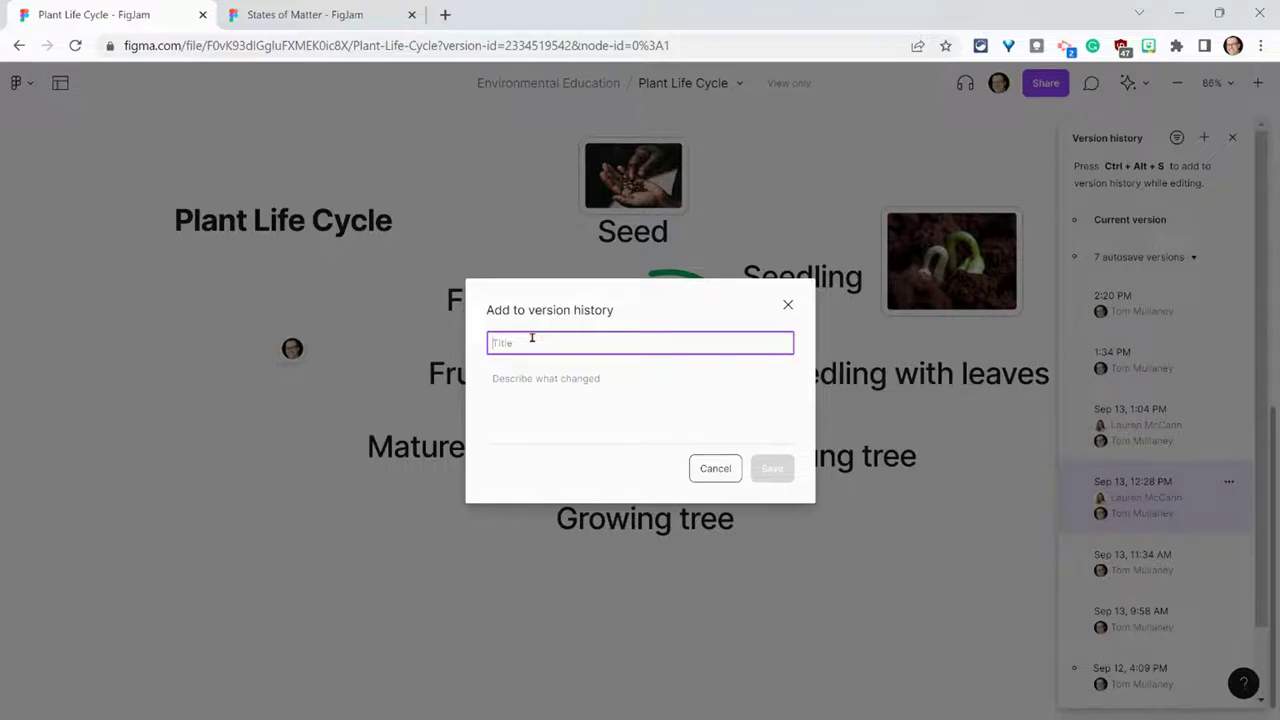
left_click(715, 470)
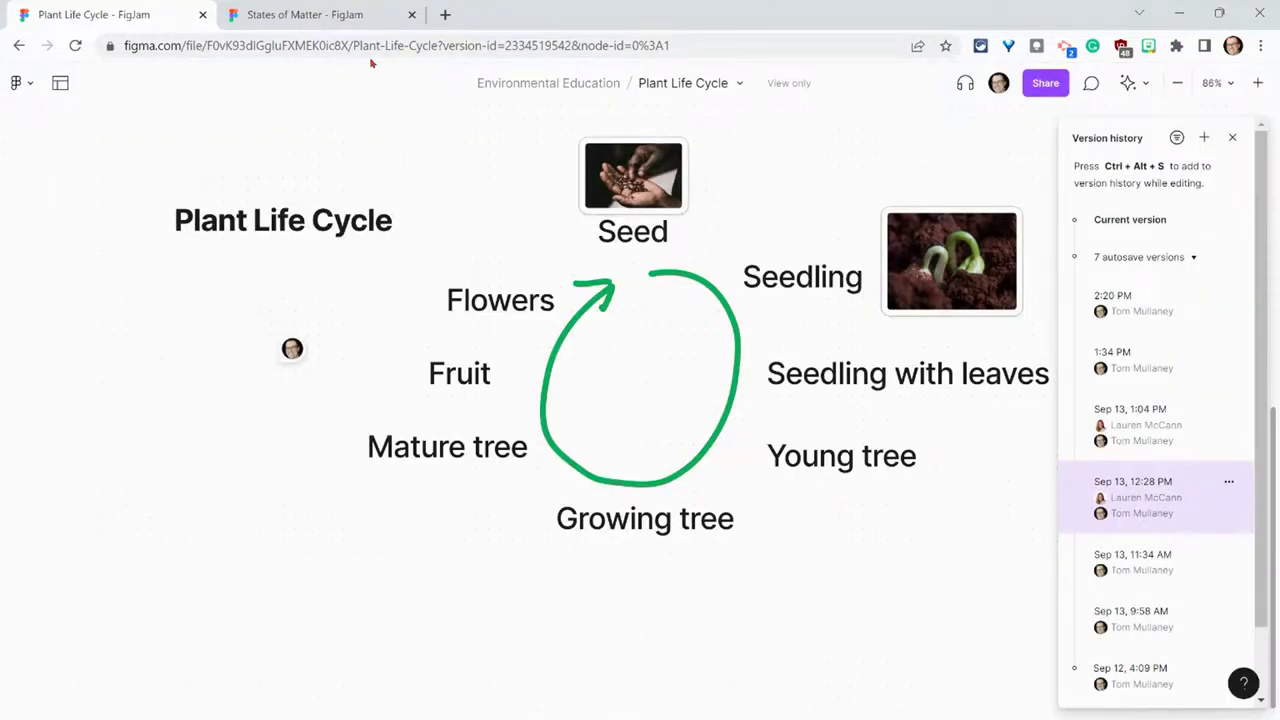
left_click(330, 14)
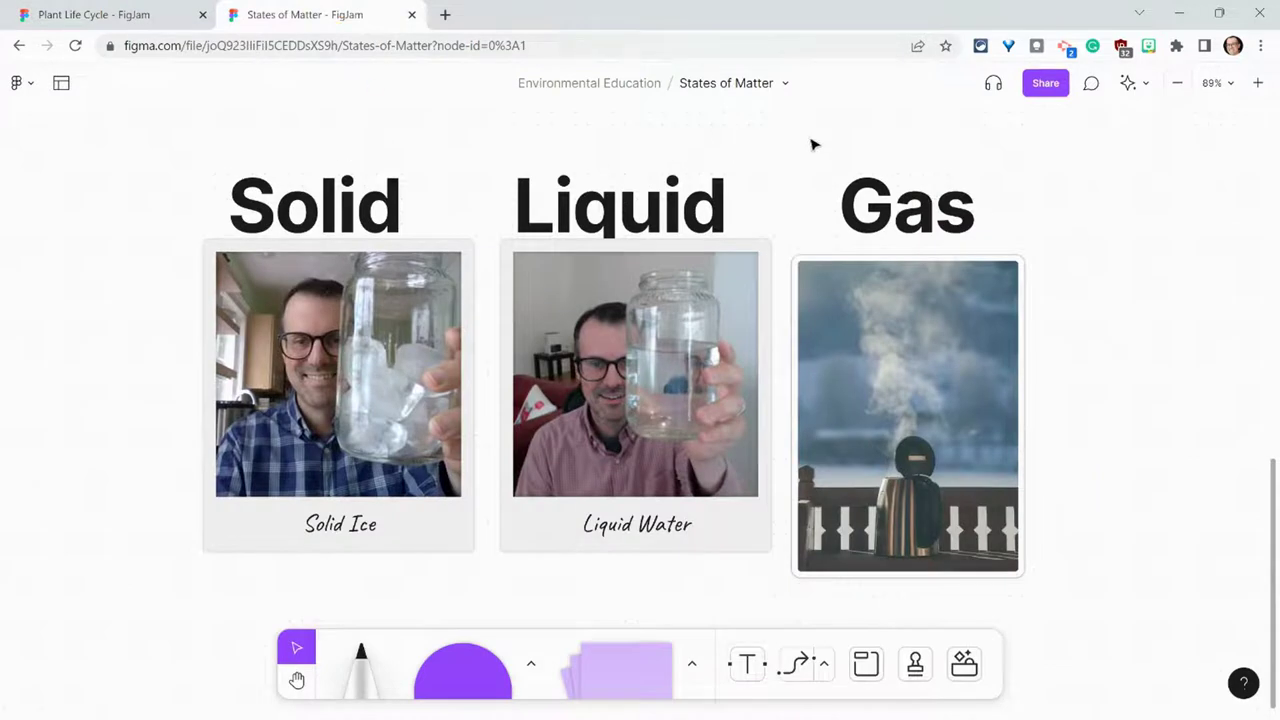
Show States of Matter's version history, view Aug 2, 2:32 PM, and right-click the Ice card
left_click(785, 84)
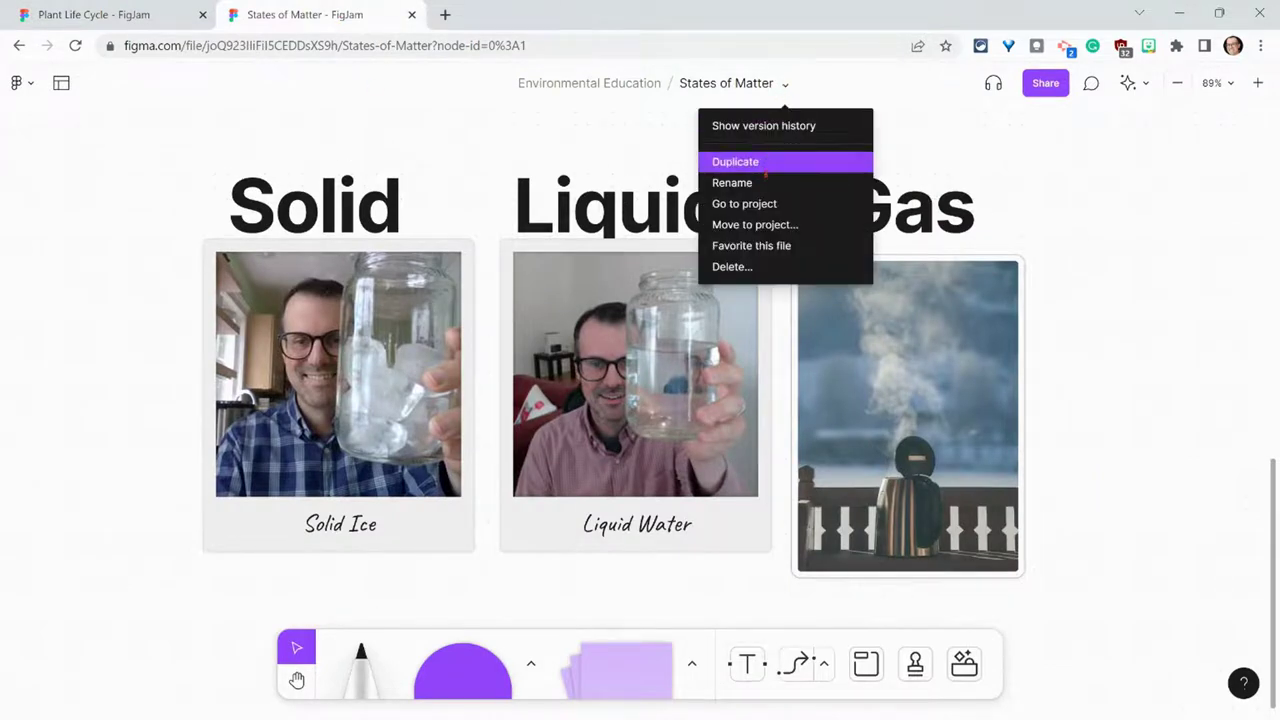
left_click(765, 126)
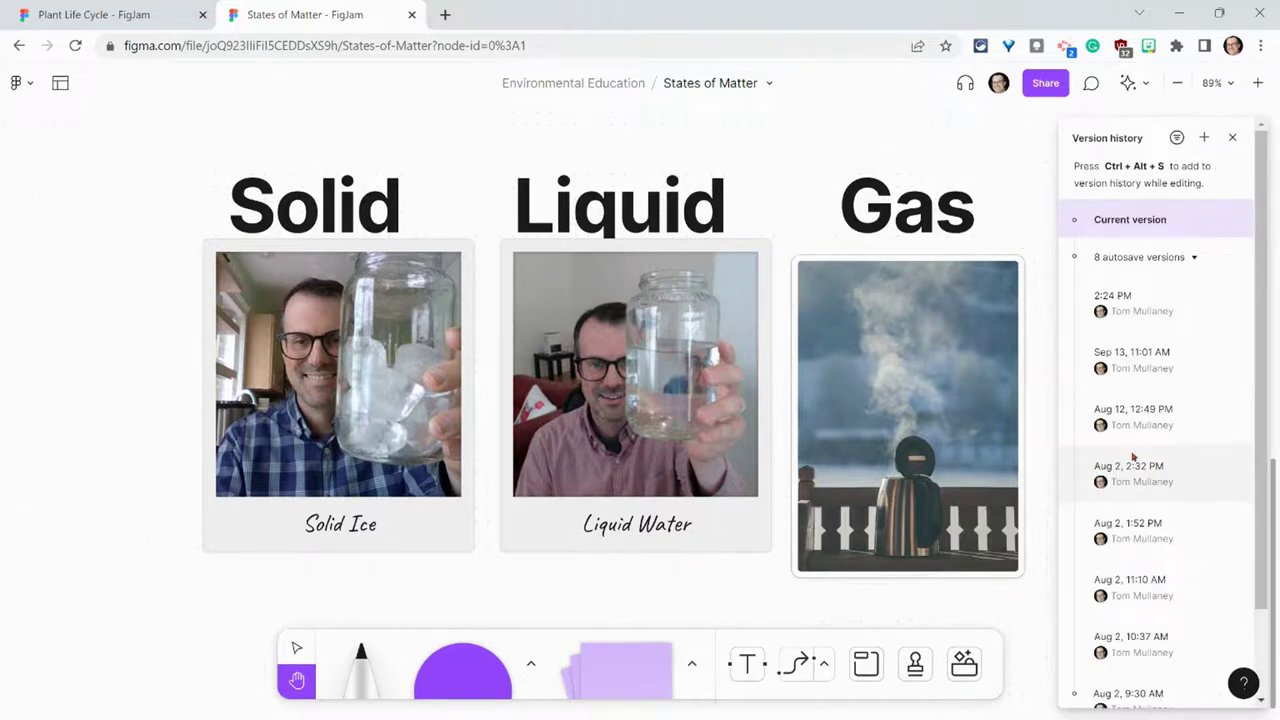
left_click(1135, 474)
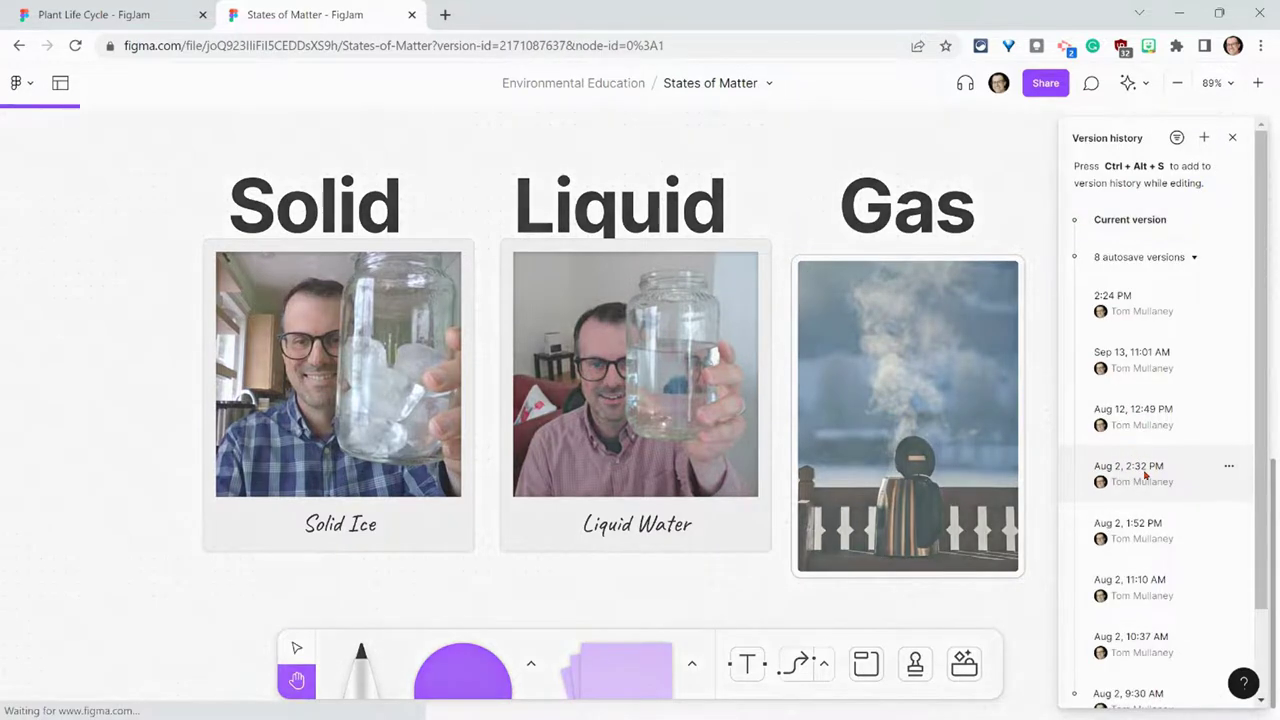
right_click(342, 355)
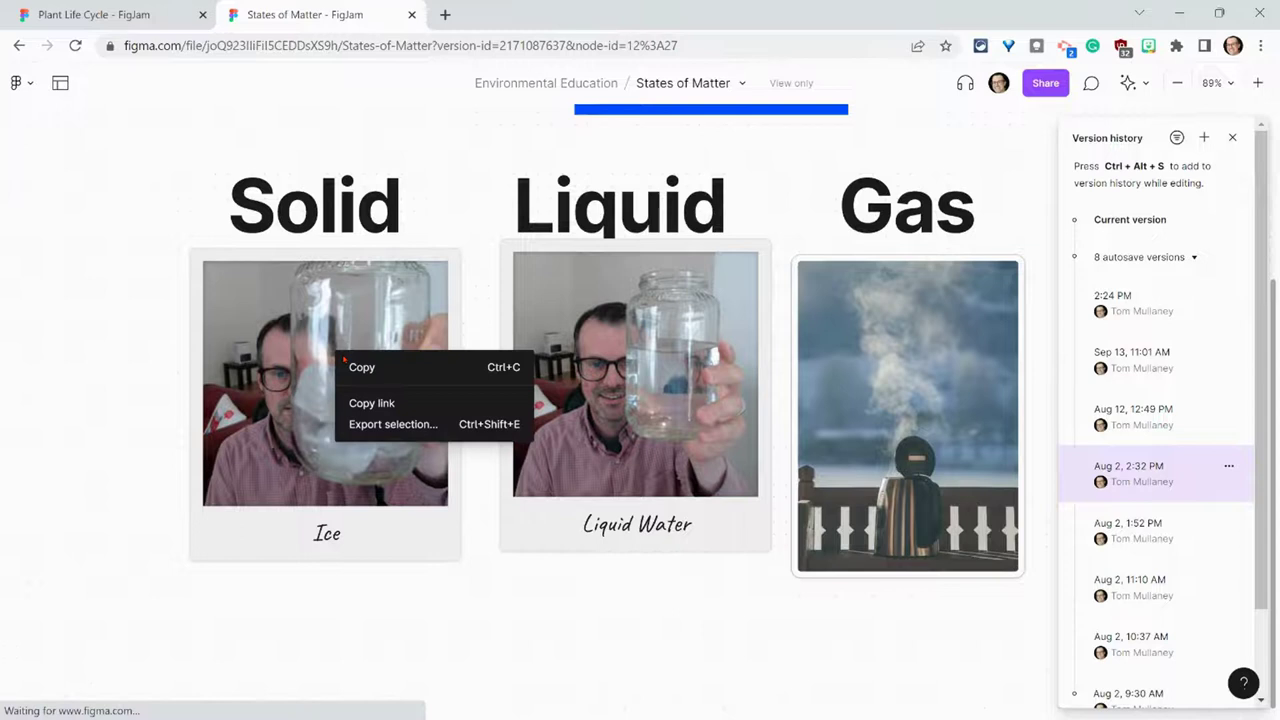
Export the Ice card as a PNG with Transparent background and Selection only export area
left_click(404, 426)
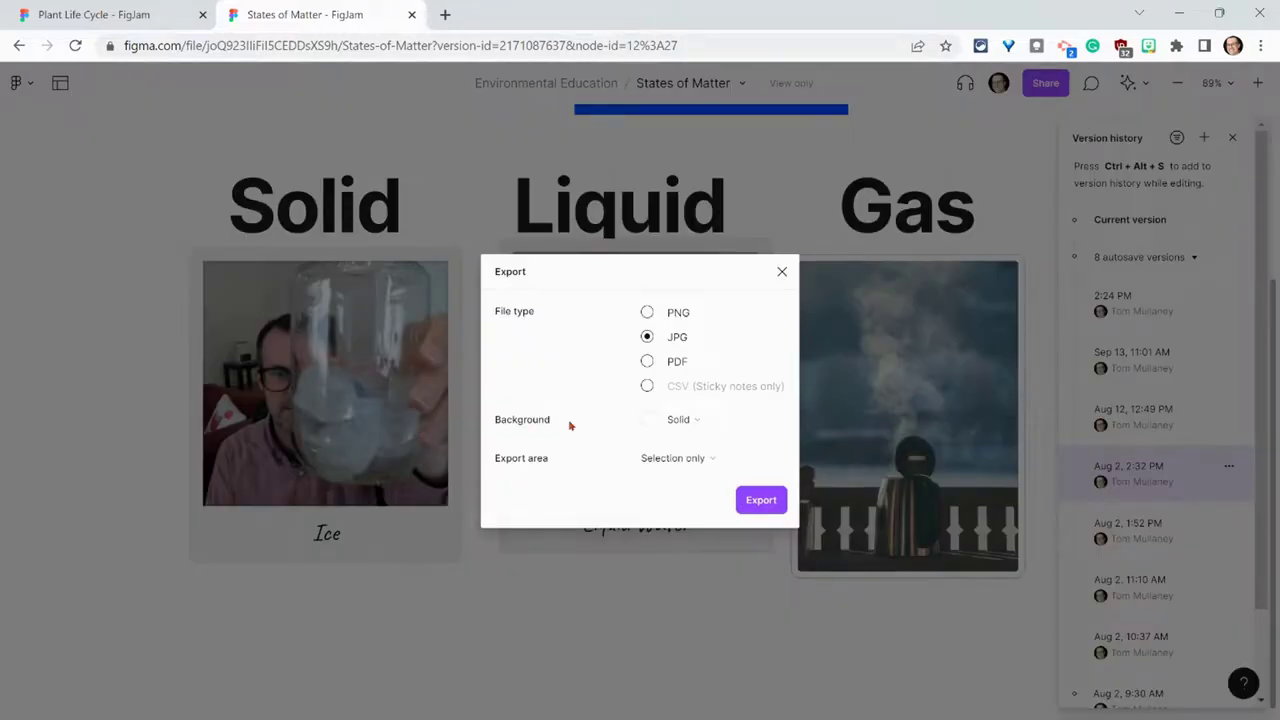
left_click(672, 459)
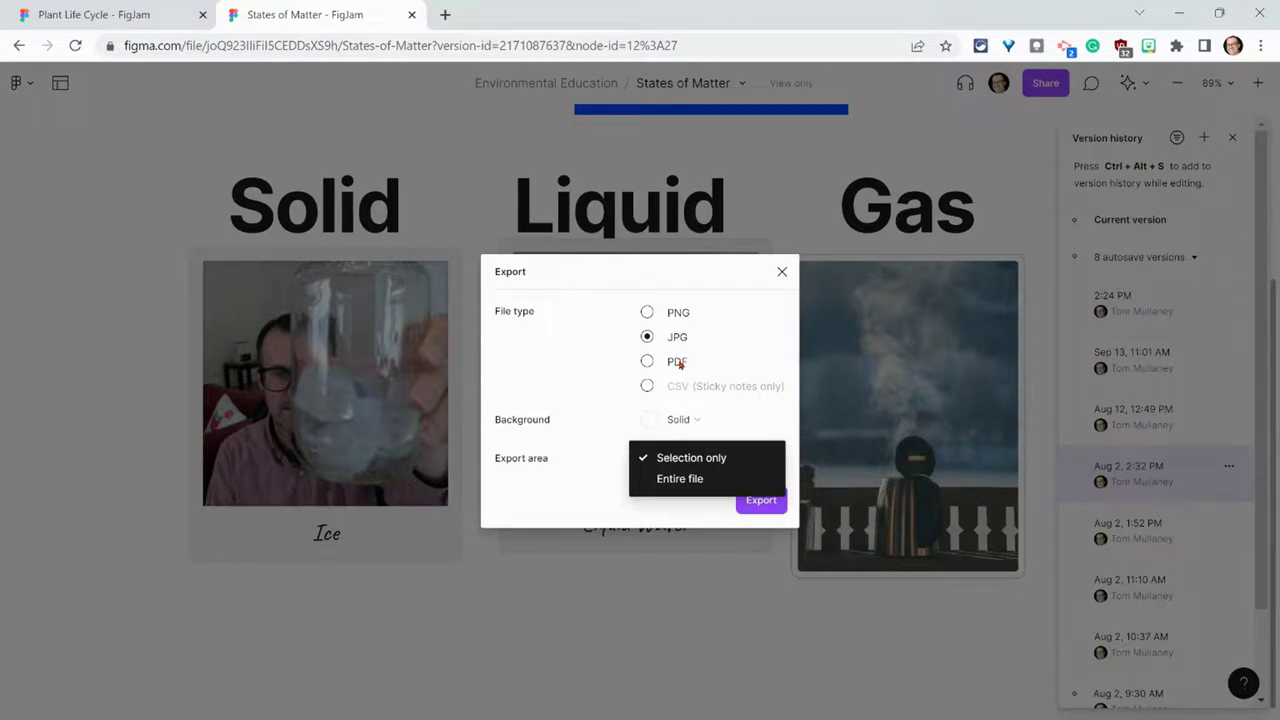
left_click(647, 318)
left_click(647, 316)
left_click(681, 420)
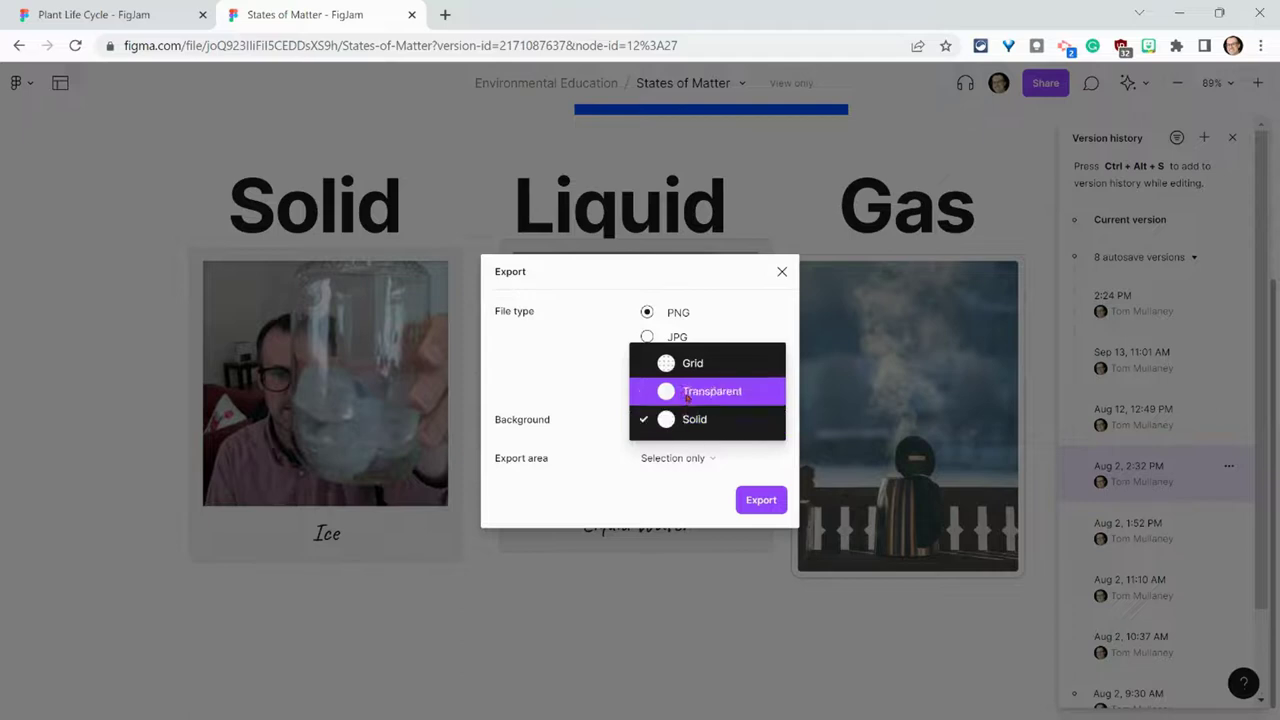
left_click(700, 393)
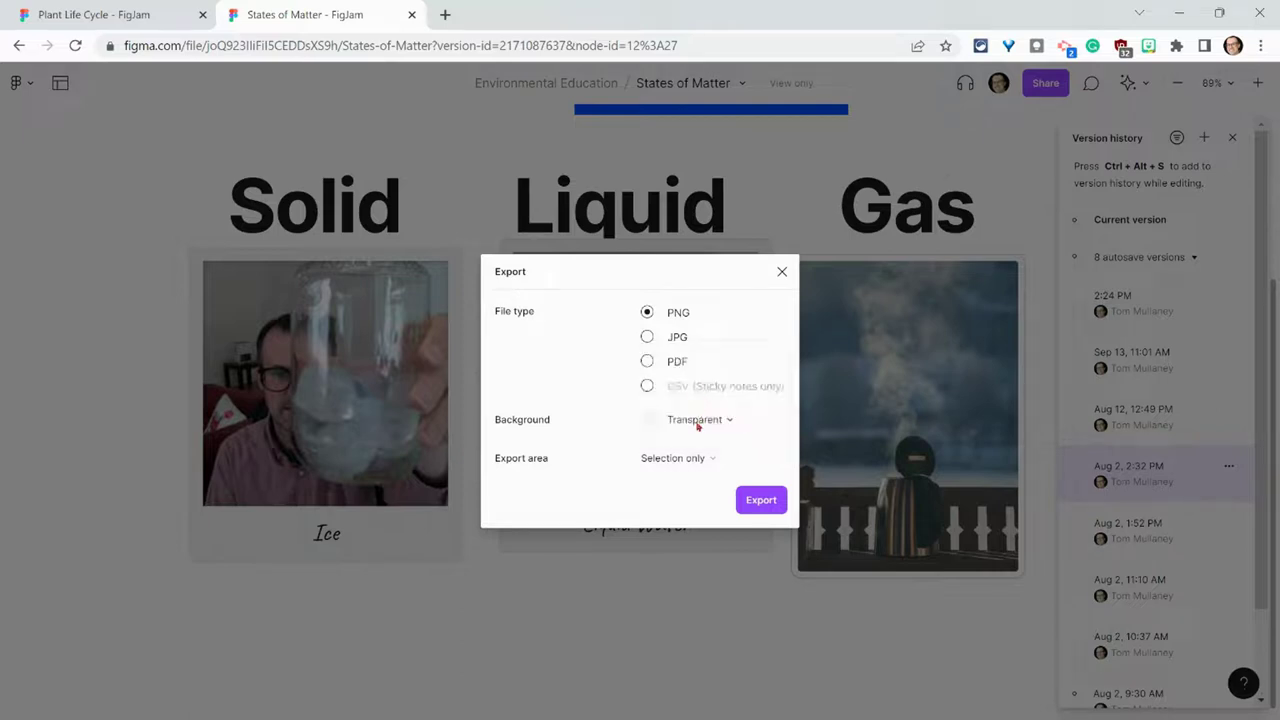
left_click(689, 458)
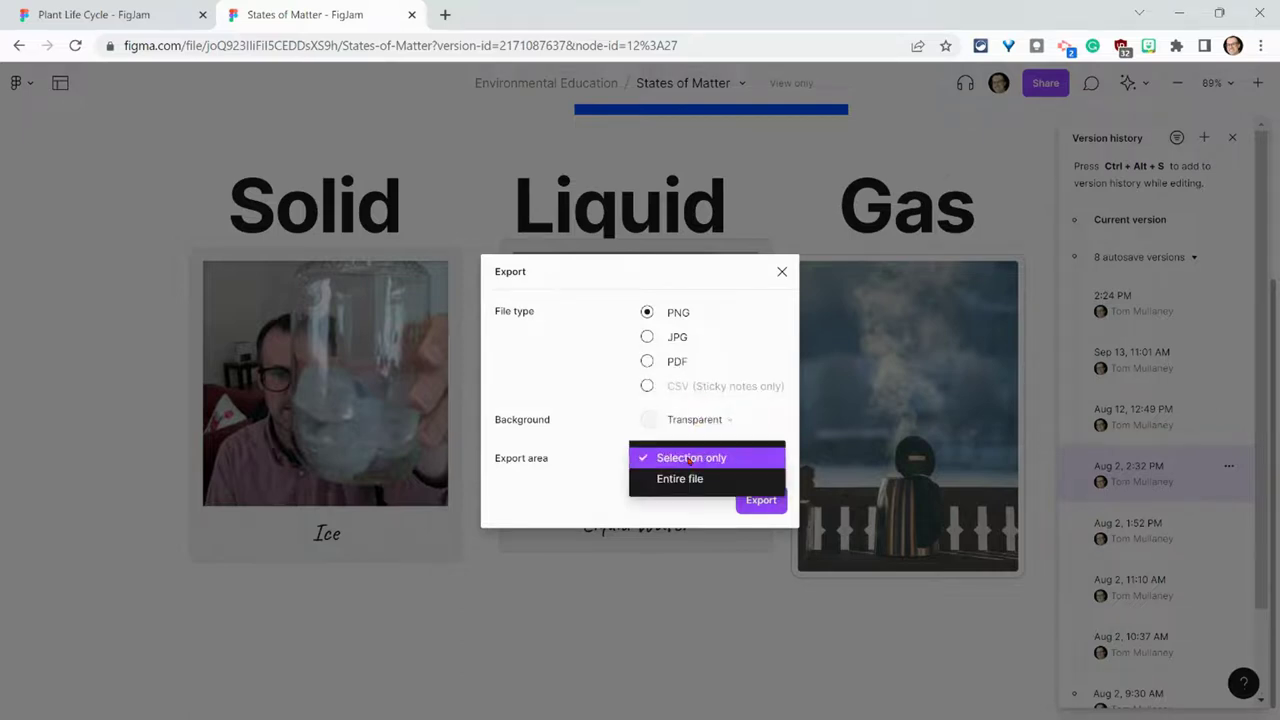
left_click(689, 458)
left_click(757, 498)
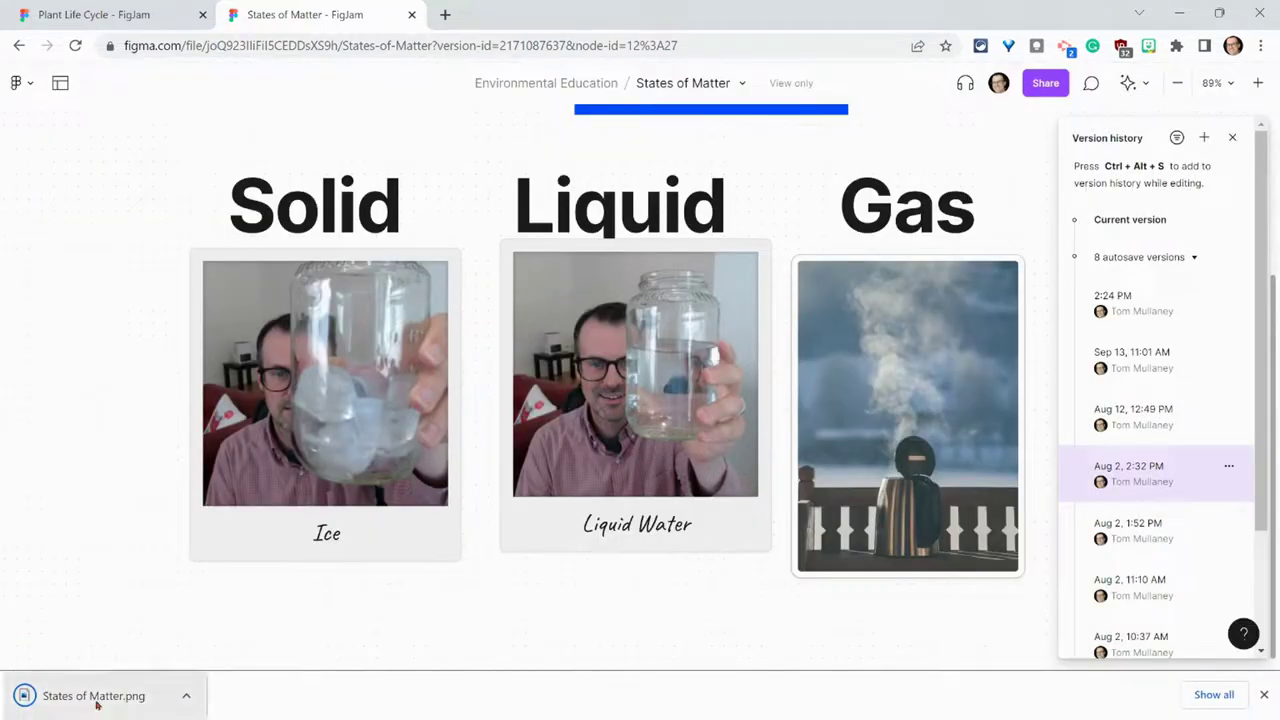
Preview States of Matter.png in Photos, close it, and exit version history to the current board
left_click(97, 704)
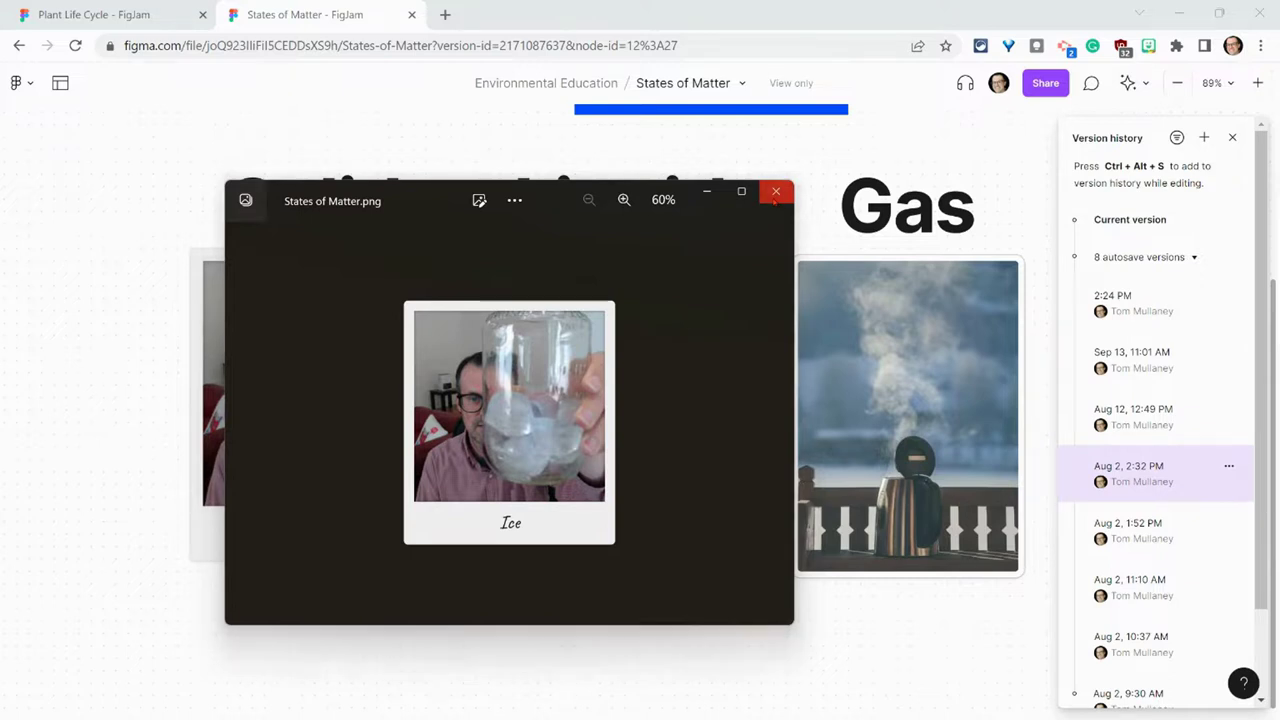
left_click(776, 192)
left_click(1232, 137)
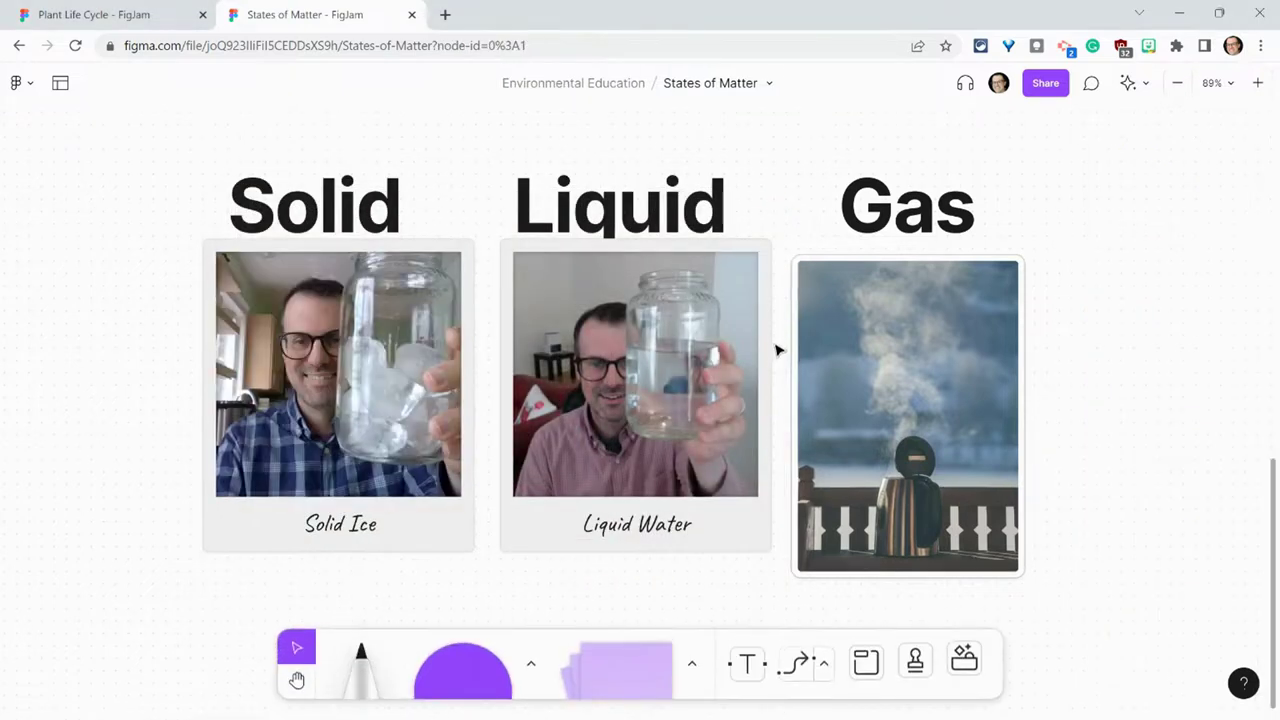